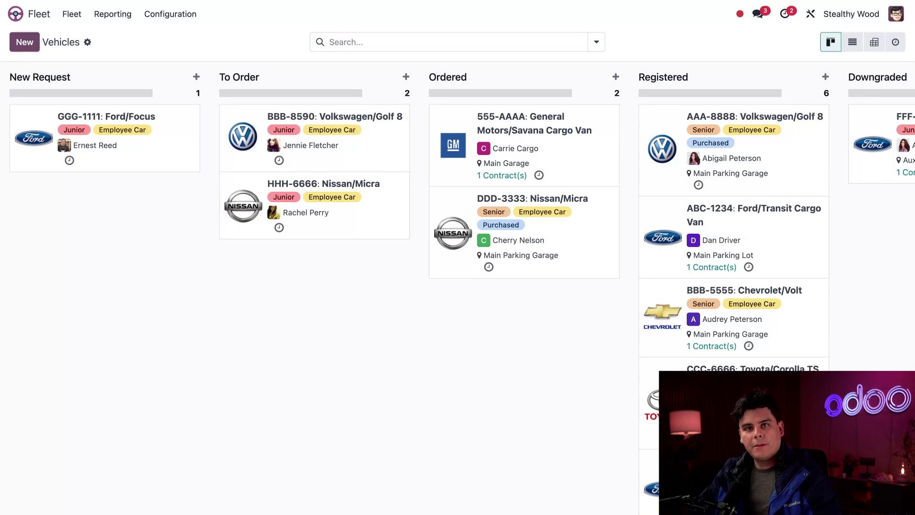
- Open the fleet Costs Analysis report and inspect the entries behind the March 2025 Service costs, returning to the chart
left_click(106, 15)
left_click(113, 33)
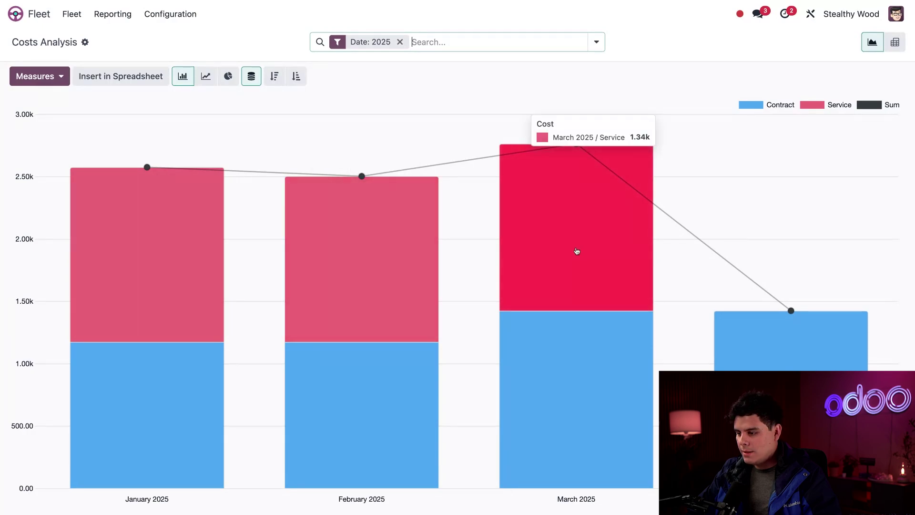
left_click(576, 250)
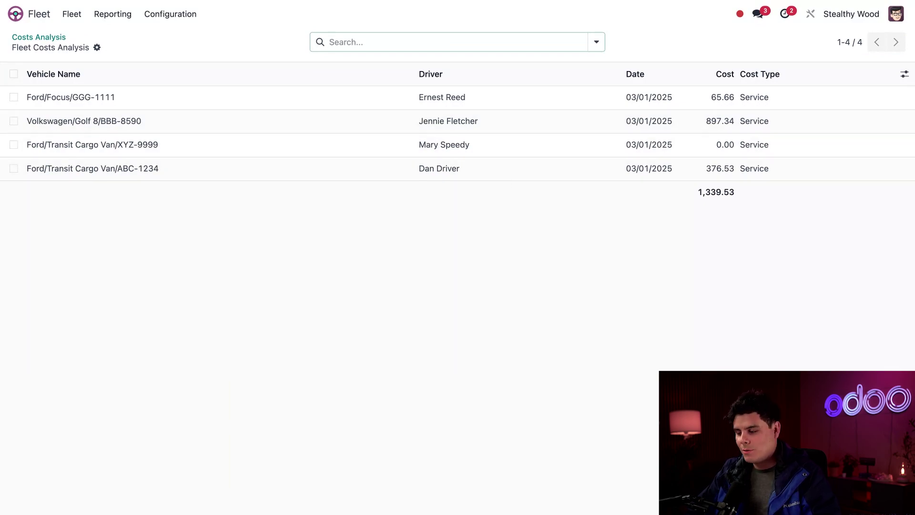
mouse_move(711, 194)
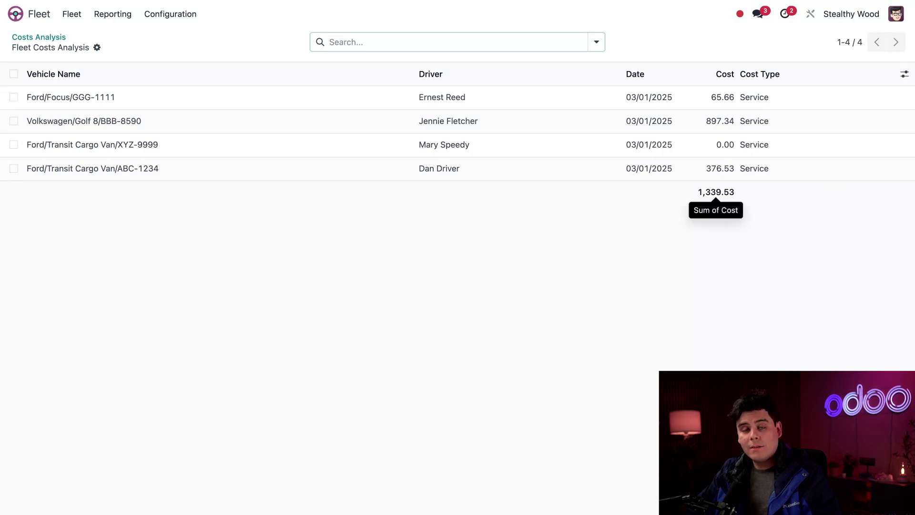
left_click(41, 42)
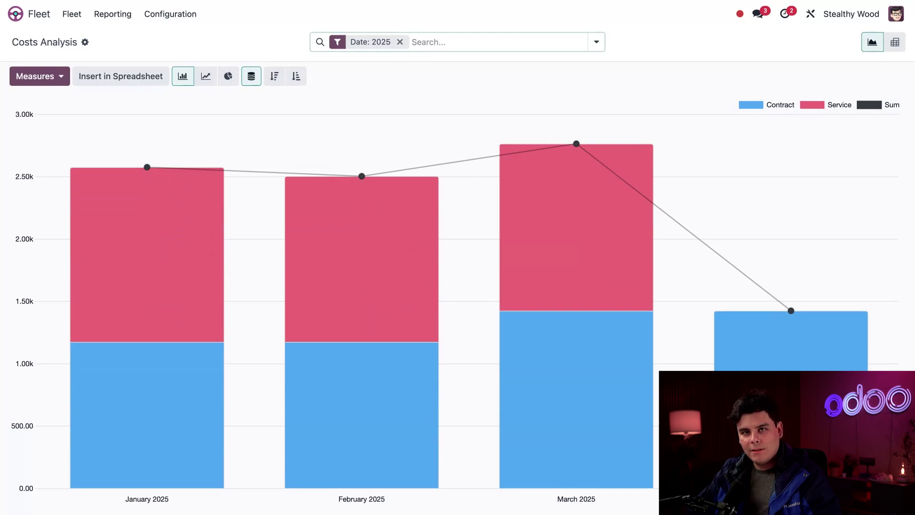
- Compare the 2025 fleet costs with the previous year in the Costs Analysis chart
left_click(463, 40)
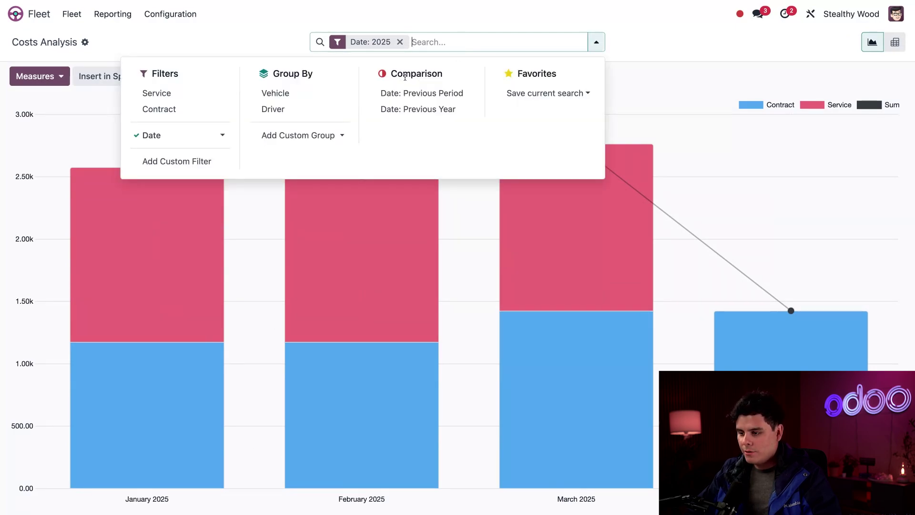
left_click(417, 109)
left_click(646, 42)
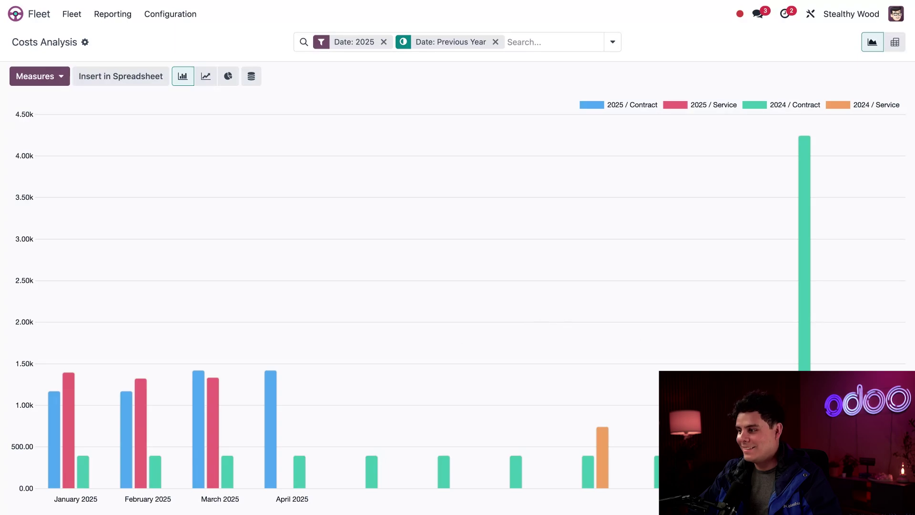
- Drill into the November 2024 contract costs and open the cost entry for Ford/Transit Cargo Van/ABC-1234
mouse_move(807, 348)
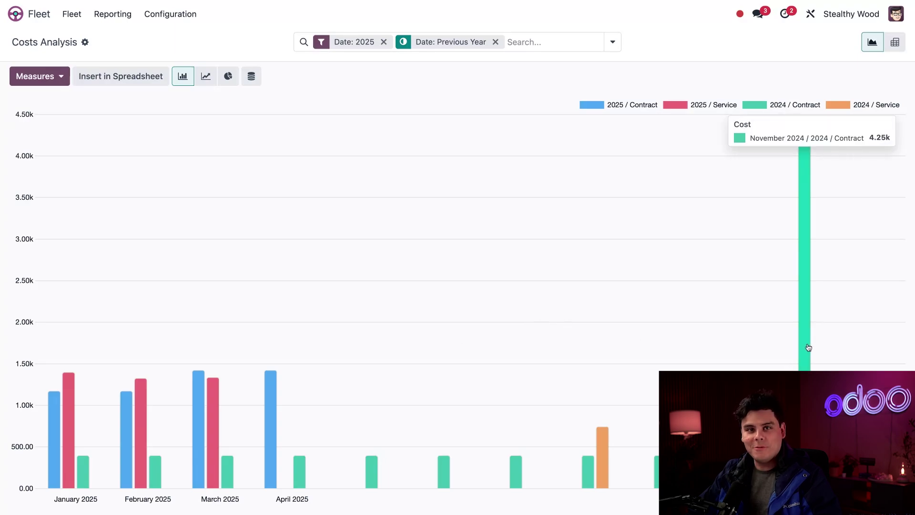
left_click(808, 348)
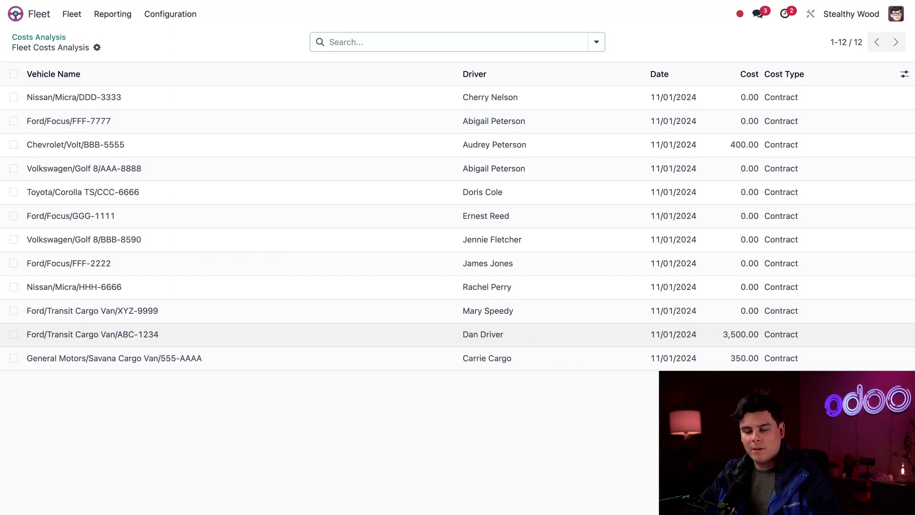
left_click(196, 341)
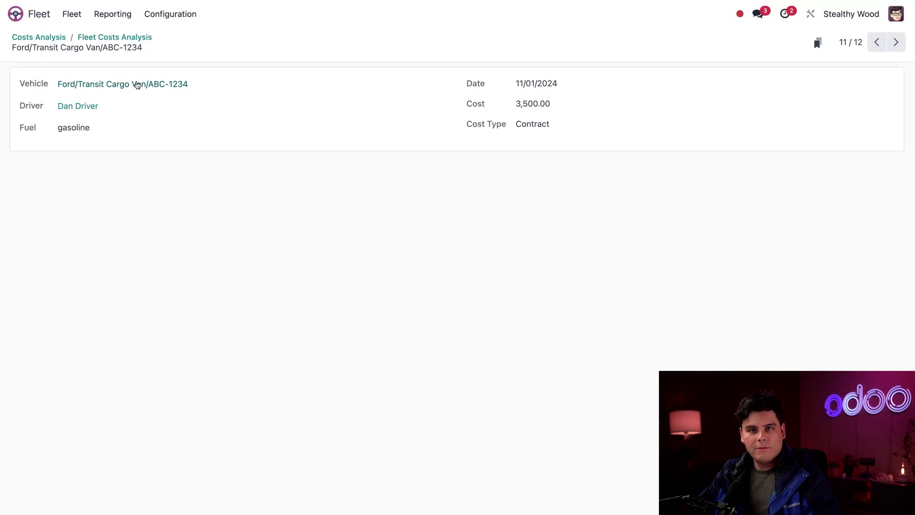
- Open the vehicle record from the cost entry and view the van's leasing contract
left_click(137, 85)
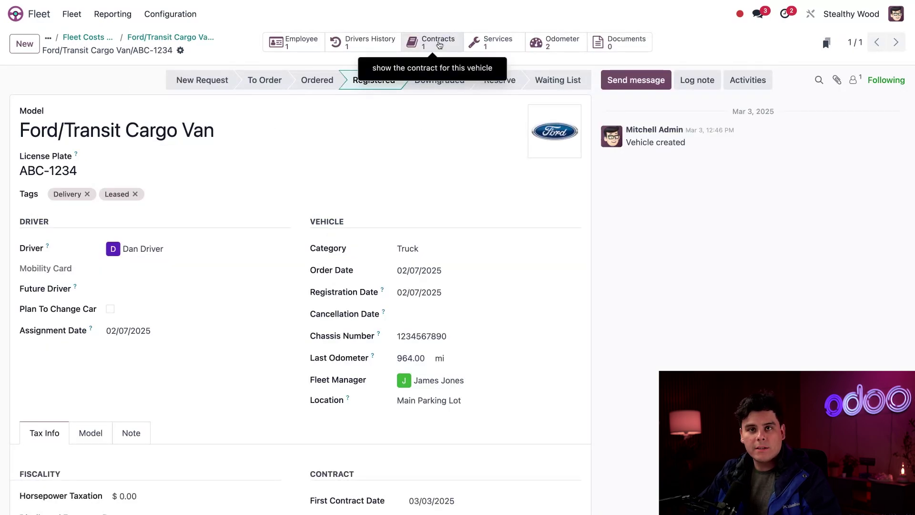
left_click(439, 44)
left_click(315, 106)
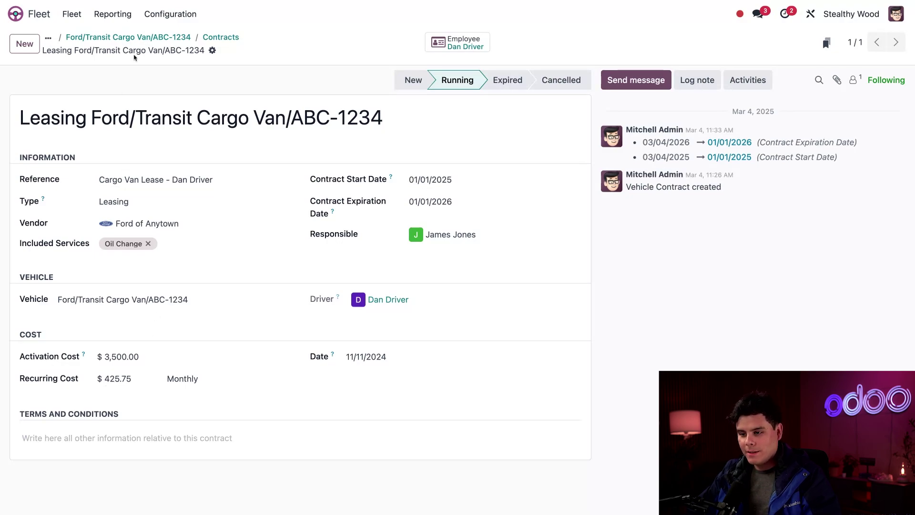
- Reopen the Costs Analysis report and group the 2025 costs by Vehicle
left_click(112, 14)
left_click(109, 35)
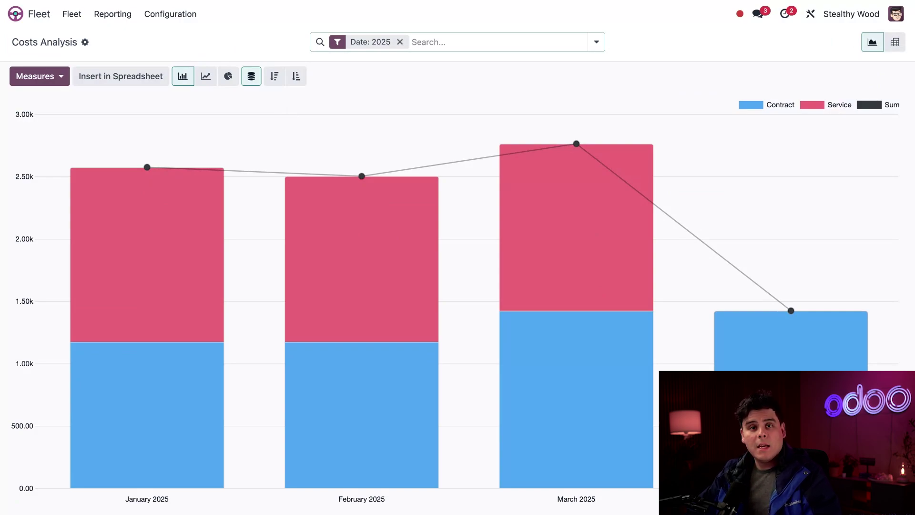
left_click(529, 40)
left_click(302, 93)
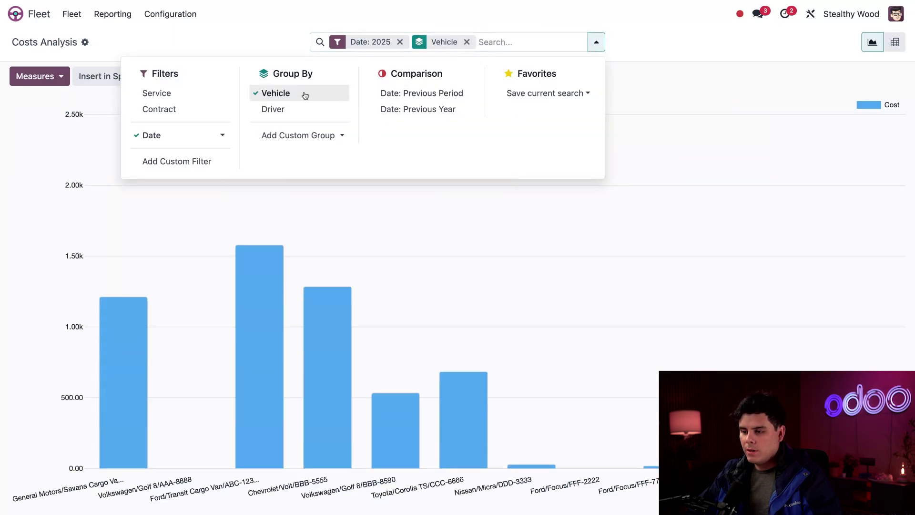
left_click(281, 40)
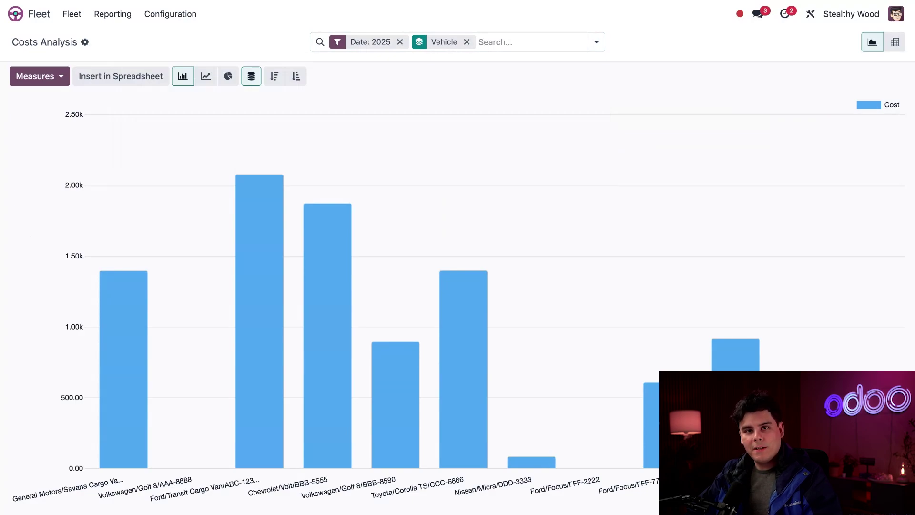
- Inspect the 2025 cost entries behind the Ford/Transit Cargo Van/ABC-1234 bar and return to the chart
mouse_move(261, 250)
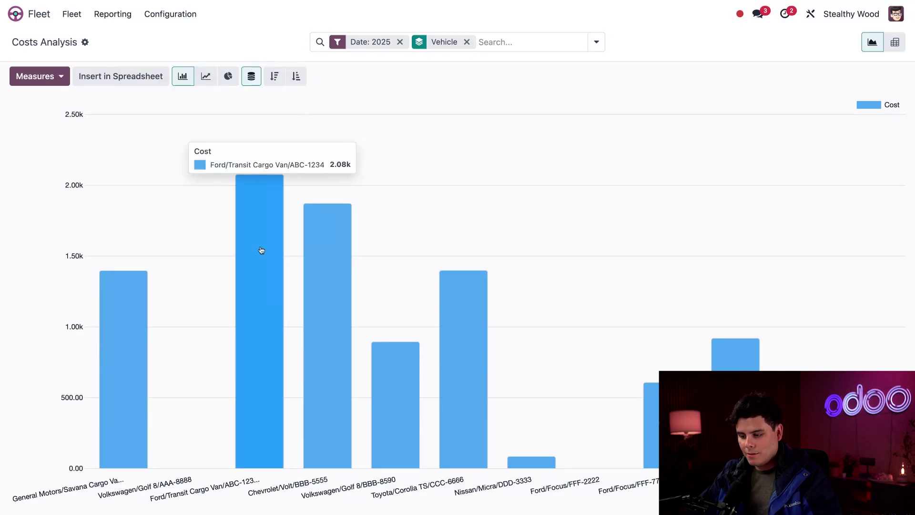
left_click(261, 250)
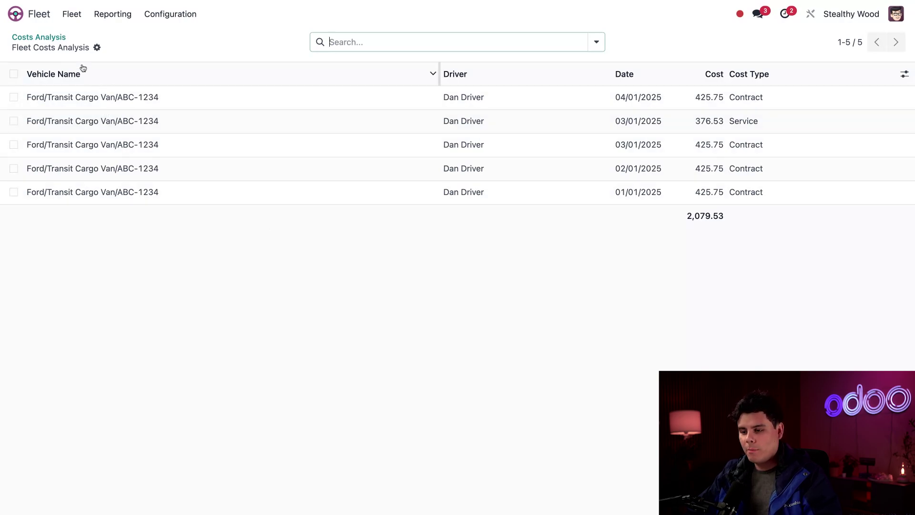
left_click(50, 37)
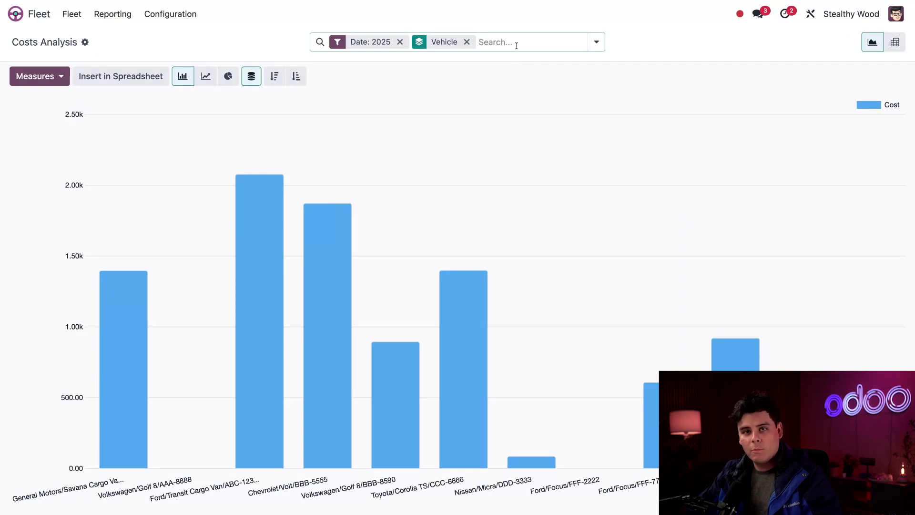
- Filter the vehicle-grouped cost chart to show only Service costs
left_click(596, 42)
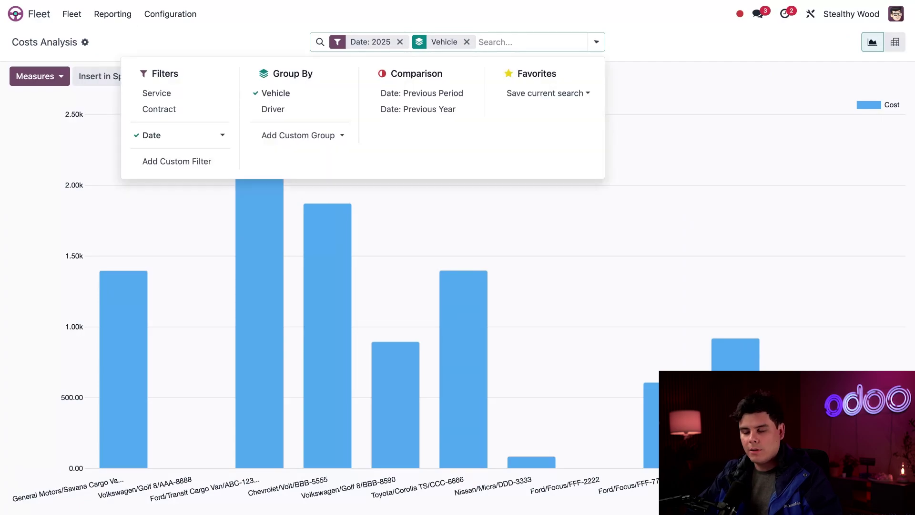
left_click(201, 101)
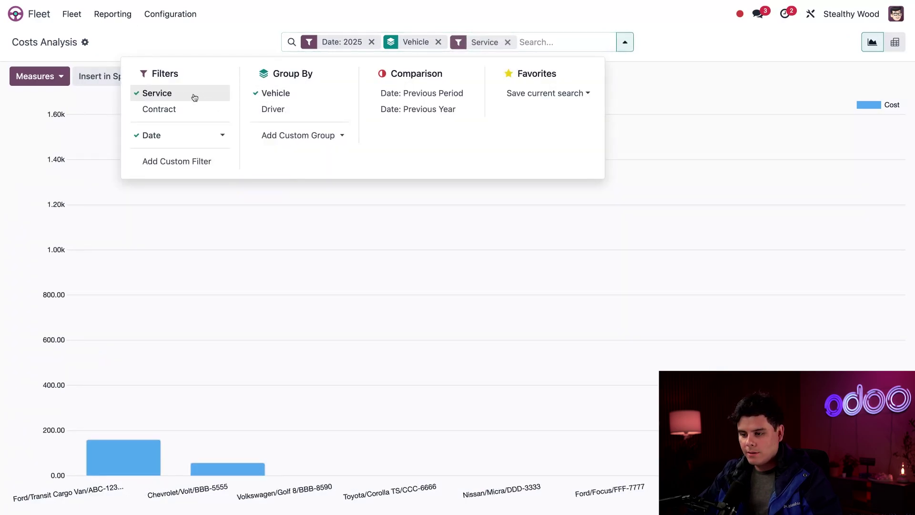
left_click(238, 32)
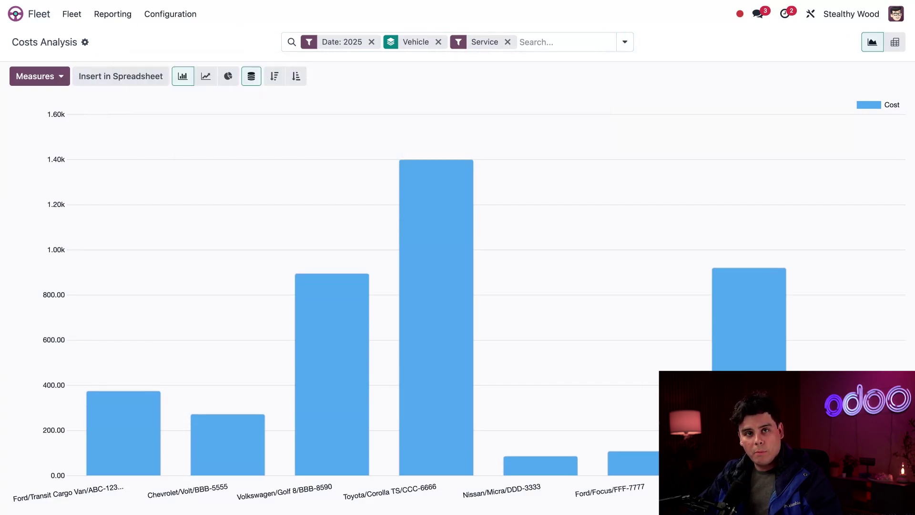
- Show the service costs as a pivot table and break down the Service column by Driver
left_click(892, 44)
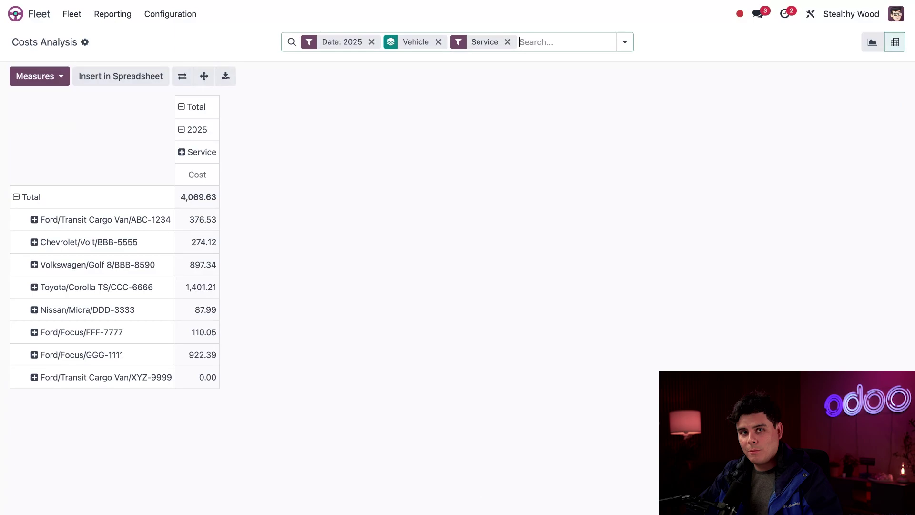
left_click(203, 157)
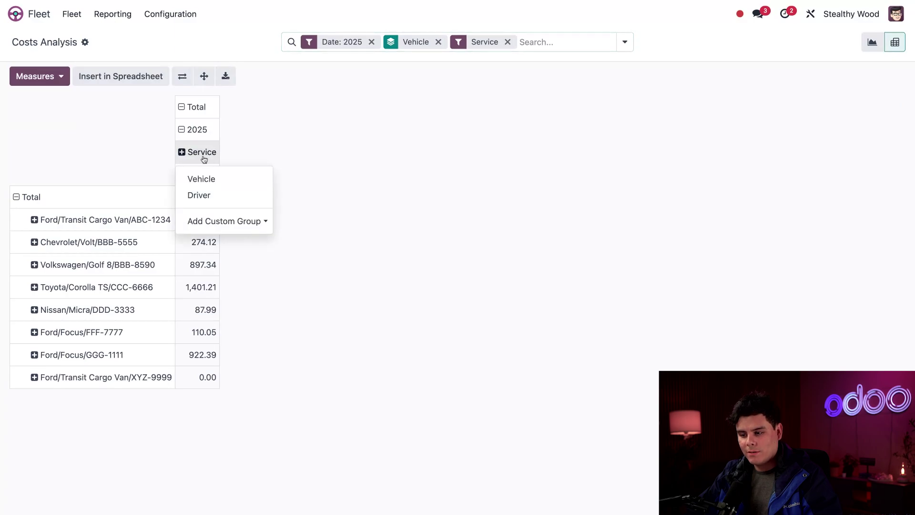
left_click(201, 195)
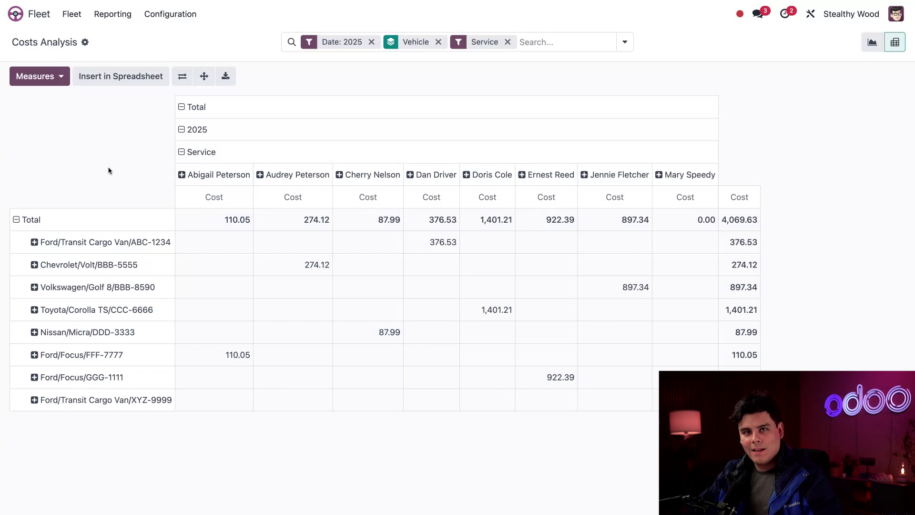
- Swap the pivot table's rows and columns, and collapse the vehicle columns into the Total column
left_click(183, 76)
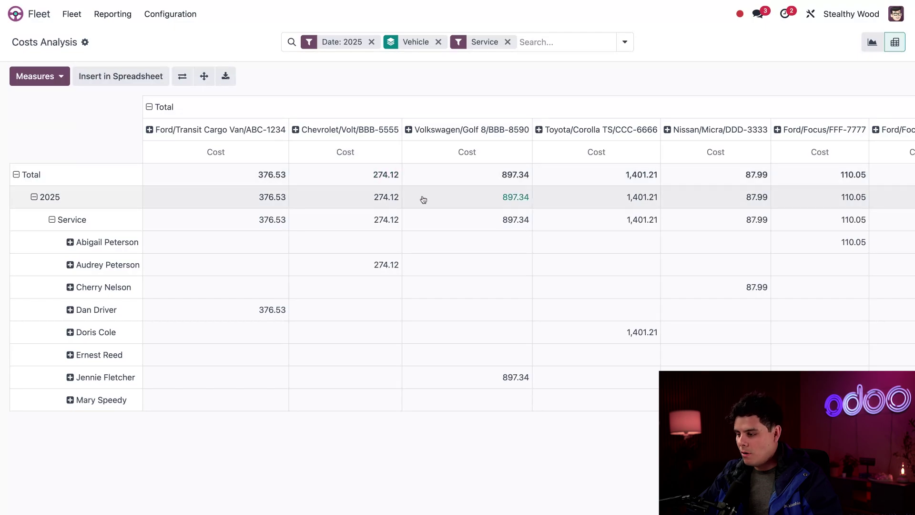
scroll(423, 199, "right", 5)
scroll(423, 199, "left", 5)
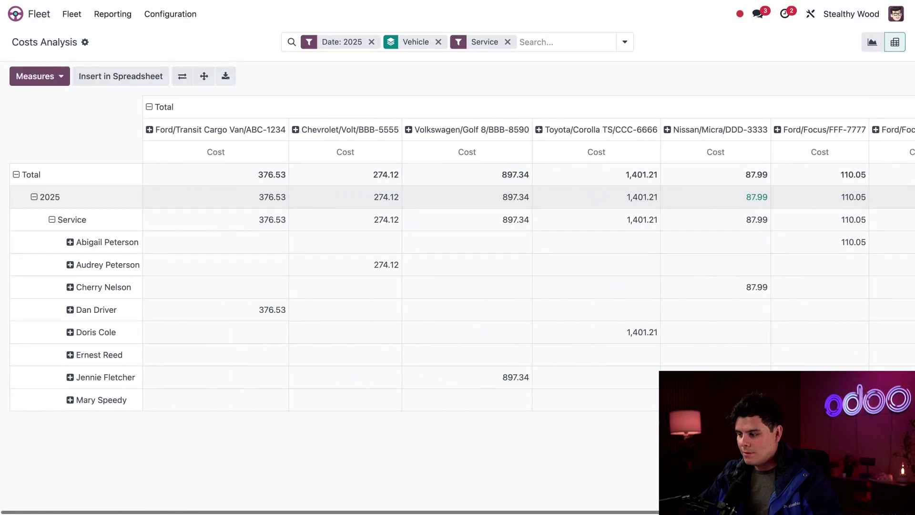
scroll(423, 199, "right", 5)
scroll(423, 199, "left", 5)
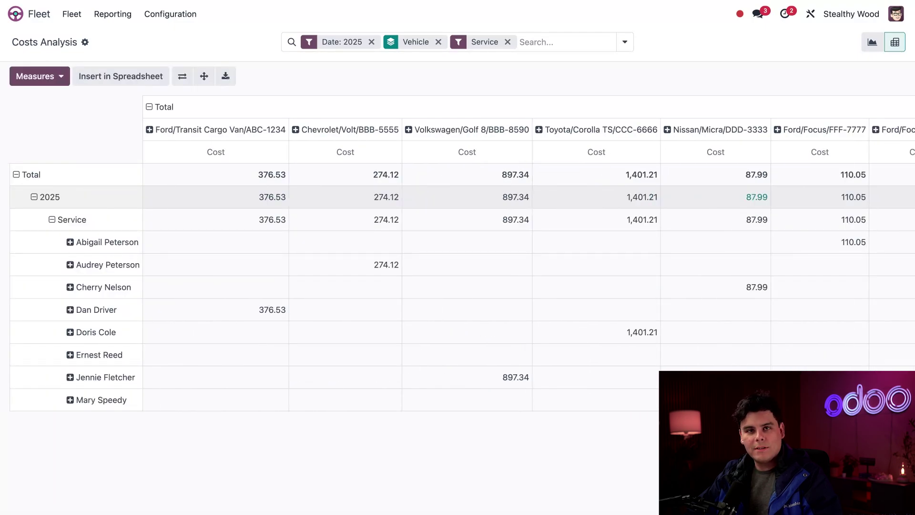
left_click(146, 107)
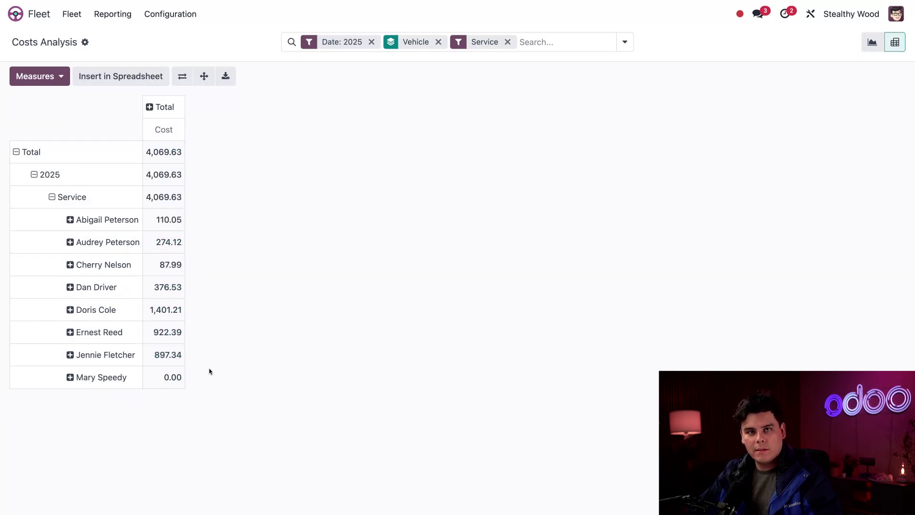